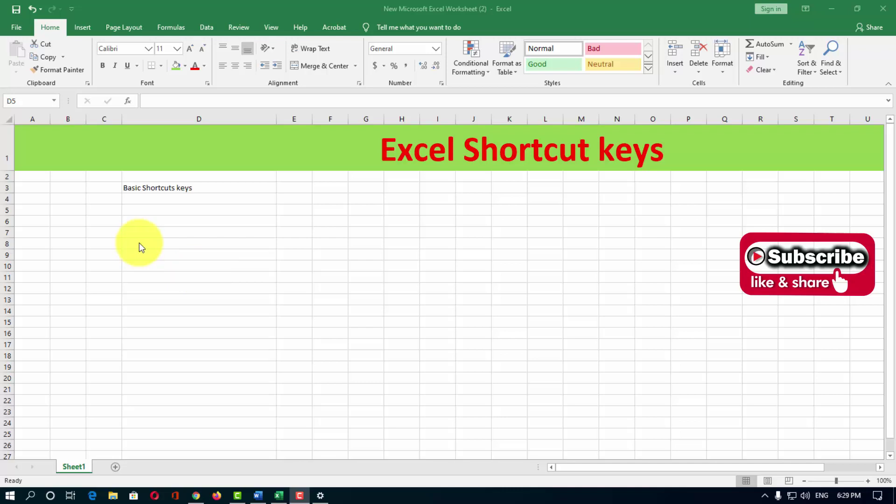
Step: Paste Ctrl+F1 into D5, then press it twice to hide and restore the ribbon
{"action": "left_click", "coordinate": [140, 210]}
{"action": "right_click", "coordinate": [140, 210]}
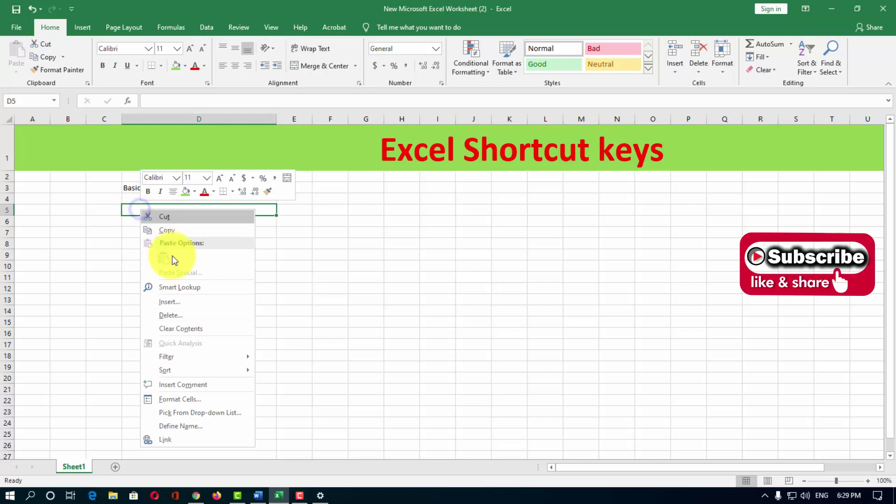
{"action": "left_click", "coordinate": [125, 211]}
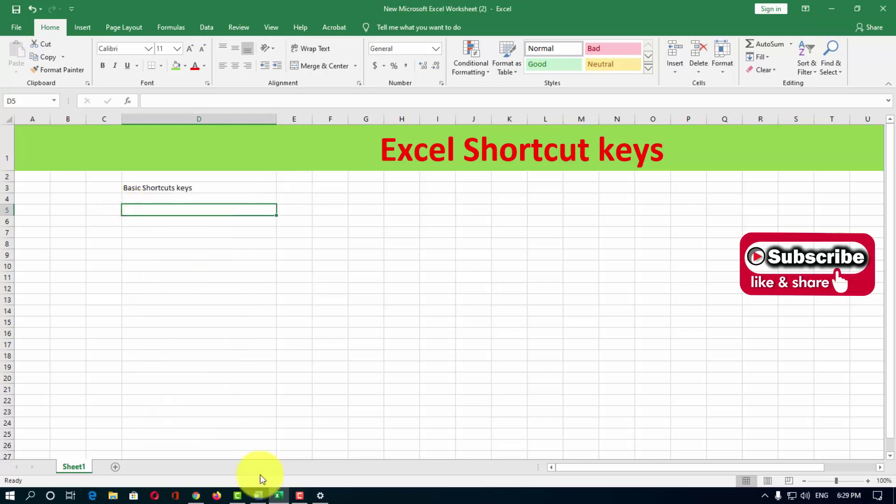
{"action": "left_click", "coordinate": [296, 496]}
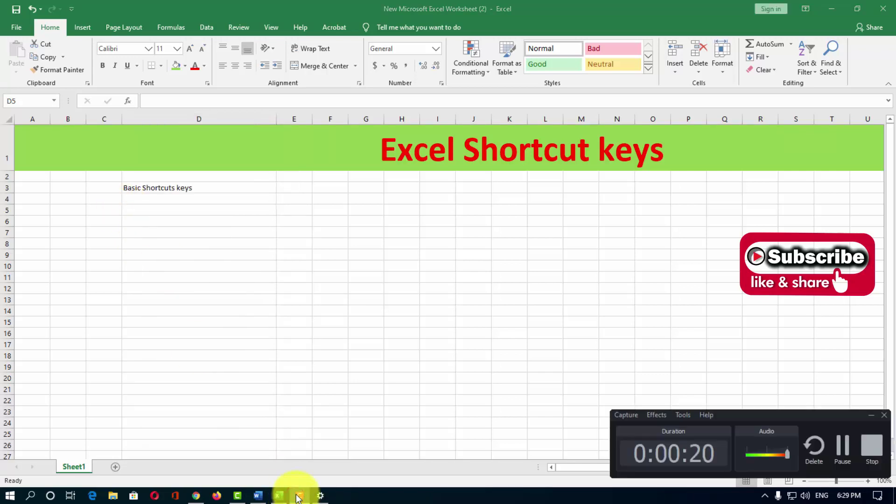
{"action": "left_click", "coordinate": [842, 445]}
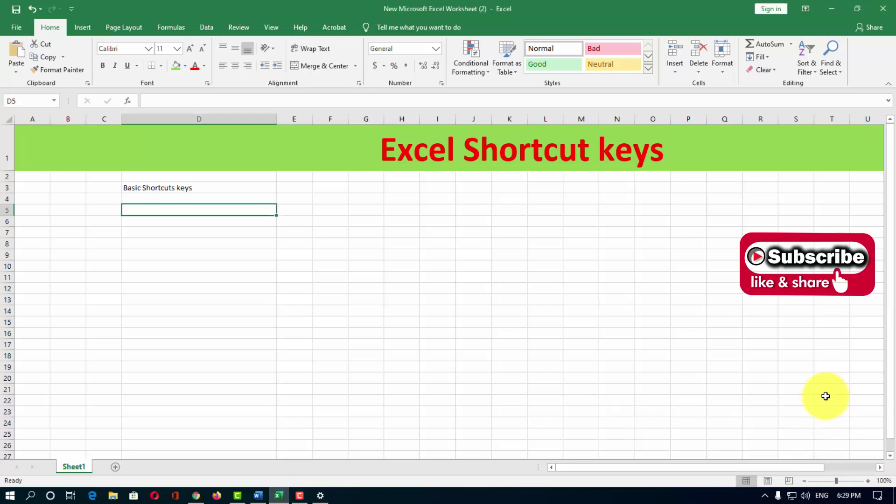
{"action": "right_click", "coordinate": [143, 210]}
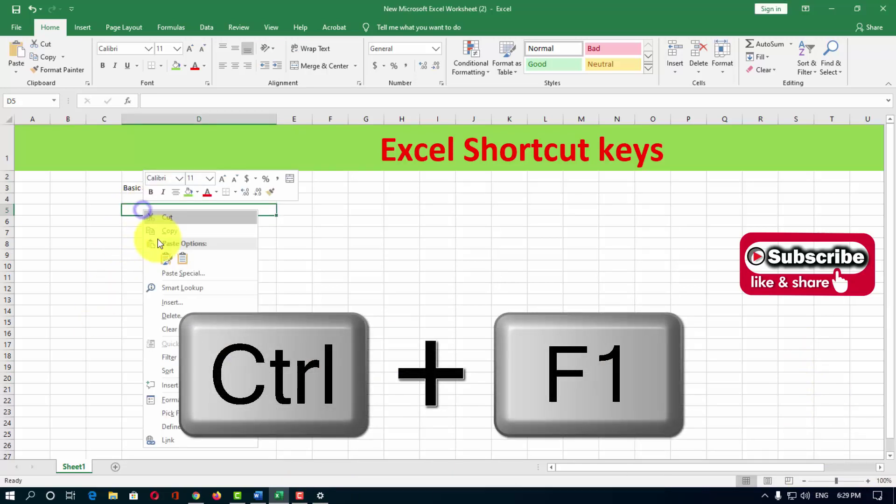
{"action": "left_click", "coordinate": [181, 259]}
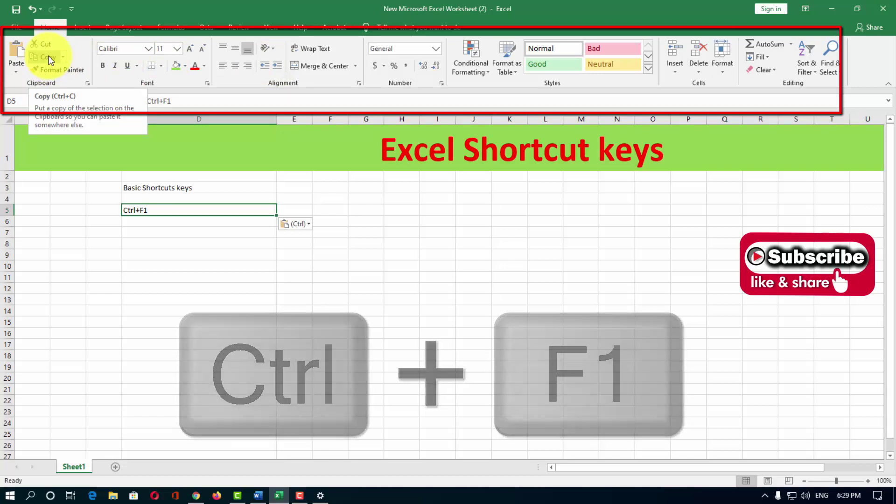
{"action": "key", "text": "ctrl+F1"}
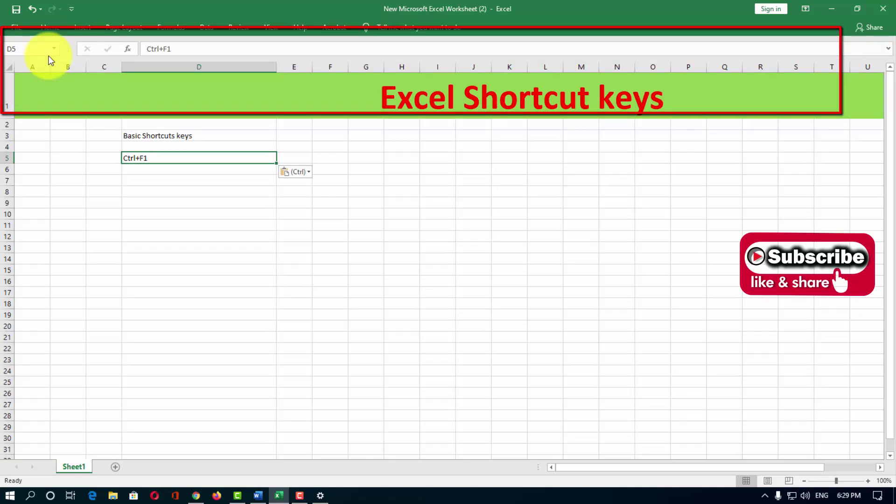
{"action": "key", "text": "ctrl+F1"}
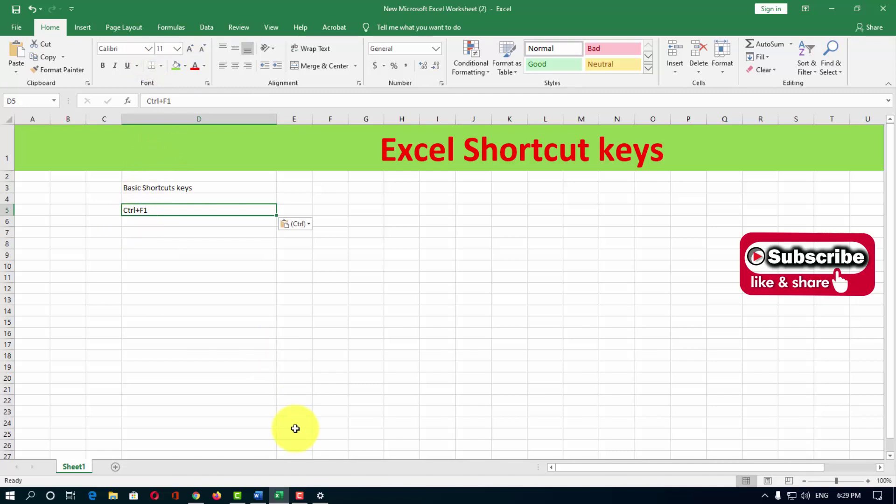
Step: Paste Ctrl+F9 into cell D6 below Ctrl+F1
{"action": "left_click", "coordinate": [299, 494]}
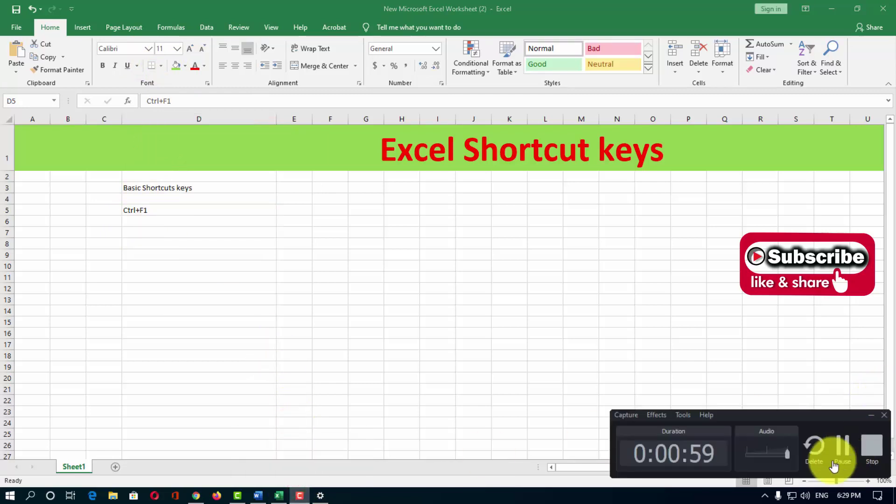
{"action": "left_click", "coordinate": [842, 446]}
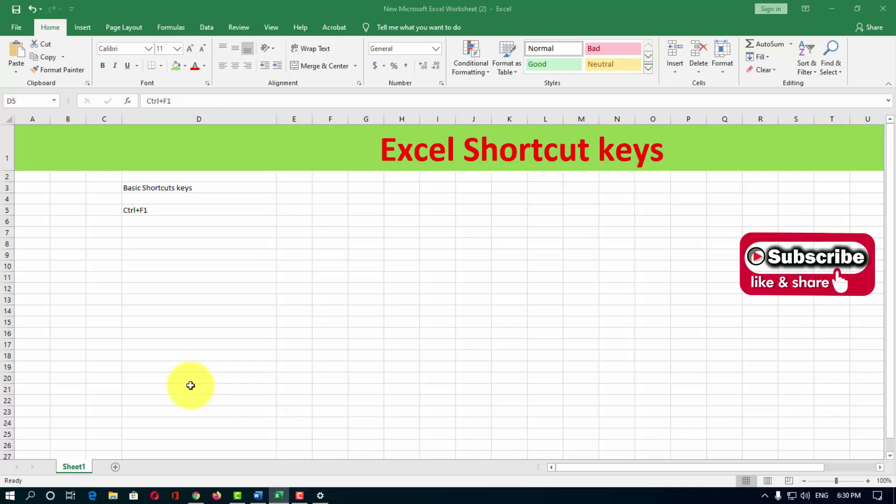
{"action": "left_click", "coordinate": [140, 218]}
{"action": "right_click", "coordinate": [142, 220]}
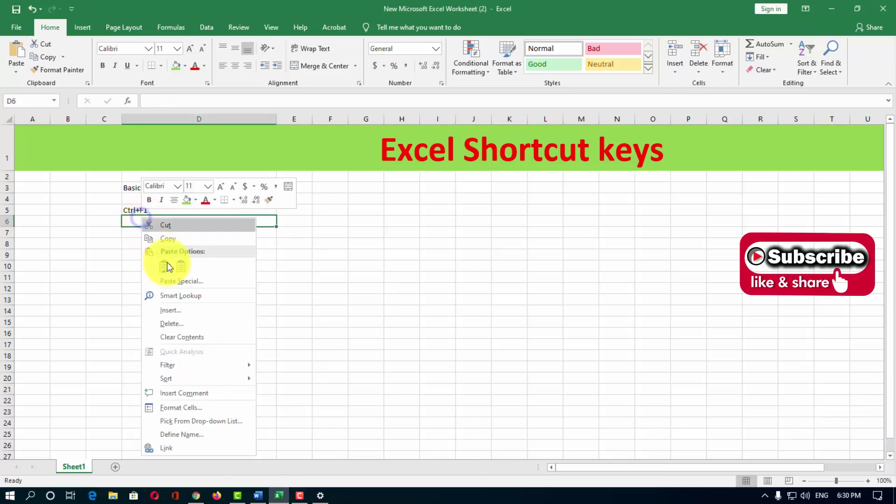
{"action": "left_click", "coordinate": [177, 263]}
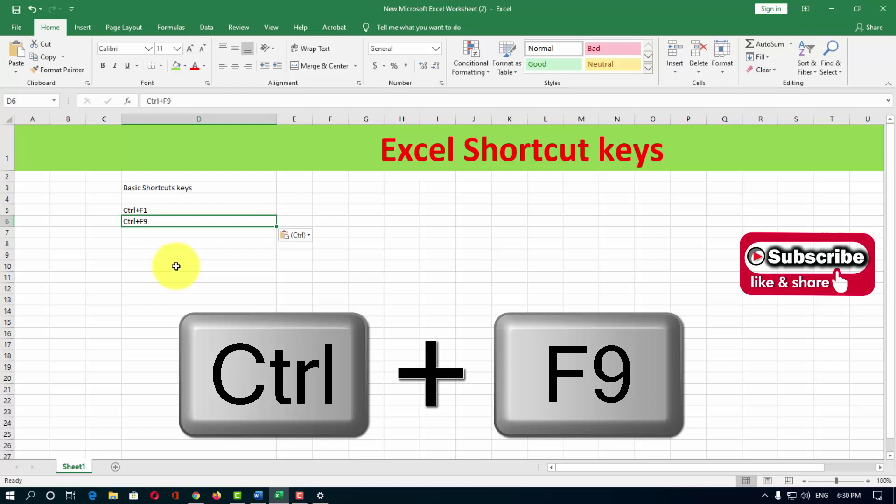
Step: Minimise the workbook with Ctrl+F9, then restore it from the taskbar
{"action": "key", "text": "ctrl+F9"}
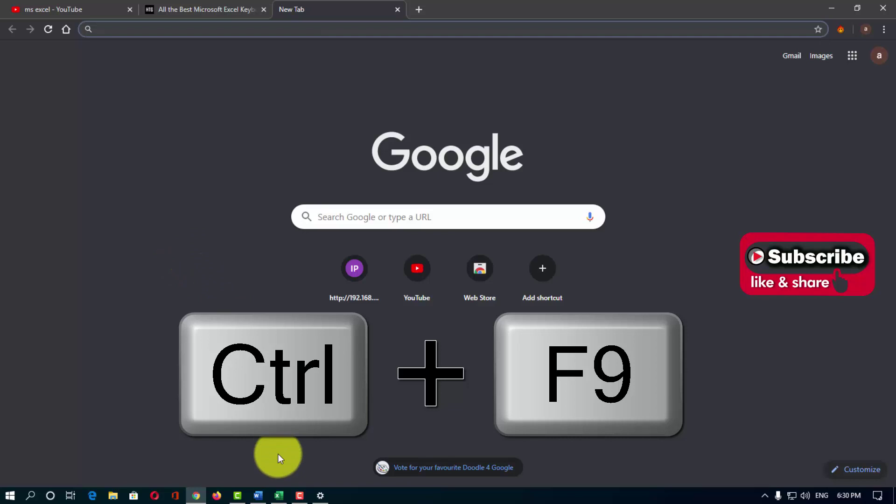
{"action": "mouse_move", "coordinate": [278, 496]}
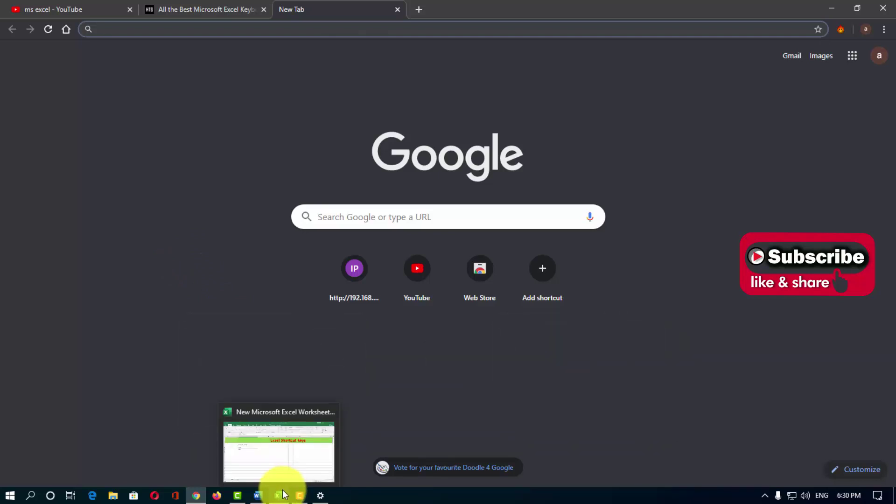
{"action": "left_click", "coordinate": [290, 467]}
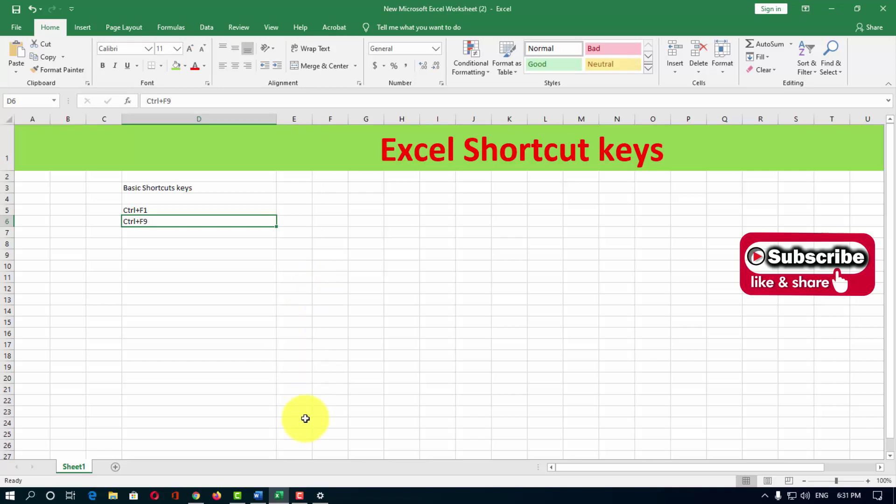
{"action": "left_click", "coordinate": [300, 496]}
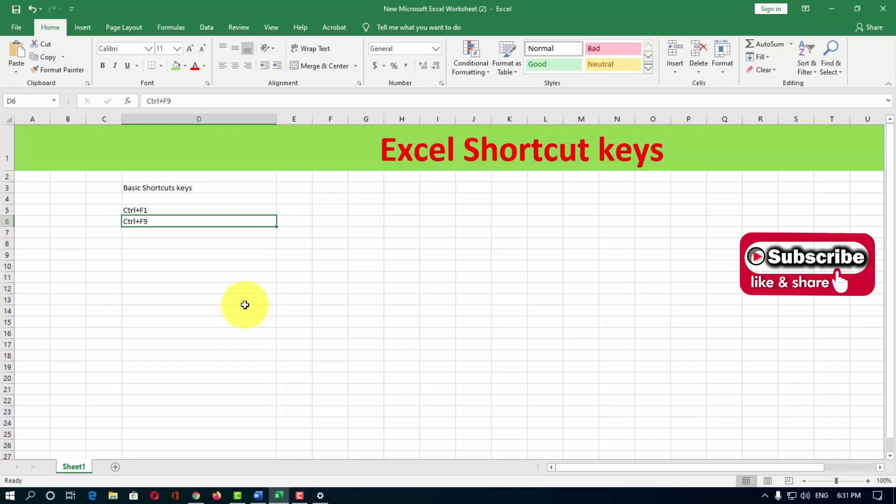
Step: Paste Alt+F into D7, open the File page with Alt+F, then return to the sheet
{"action": "left_click", "coordinate": [146, 235]}
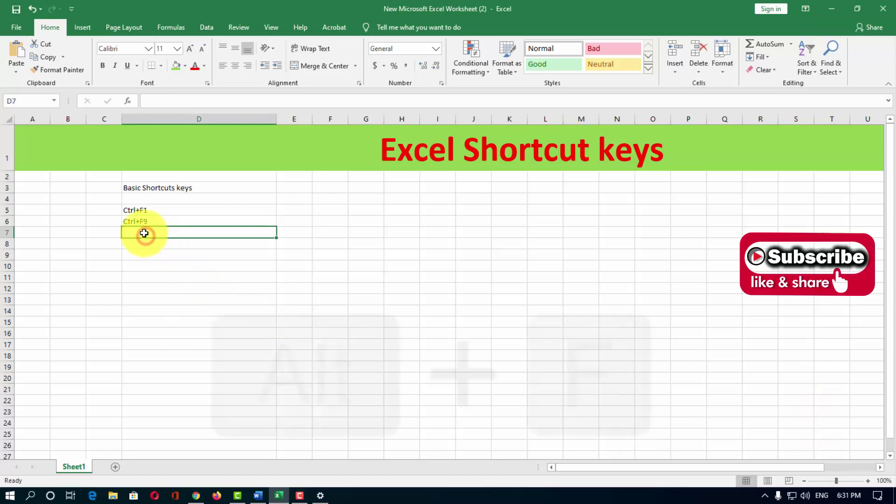
{"action": "right_click", "coordinate": [146, 235]}
{"action": "left_click", "coordinate": [183, 283]}
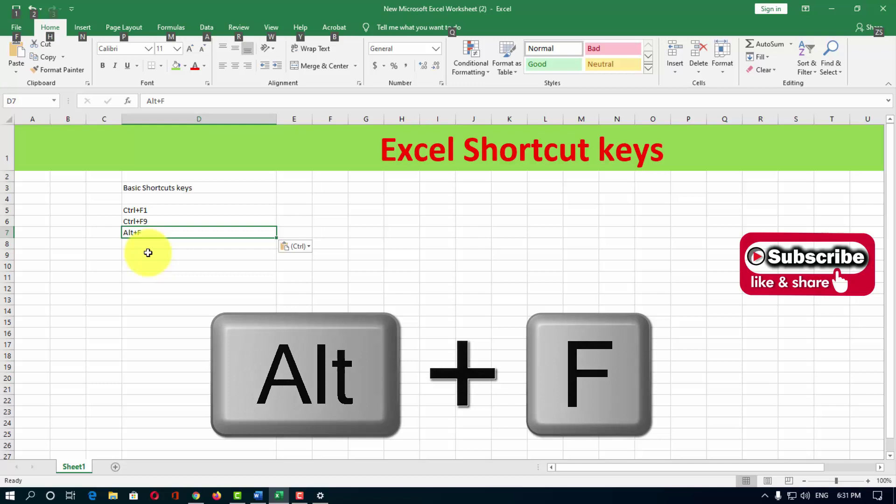
{"action": "key", "text": "alt+f"}
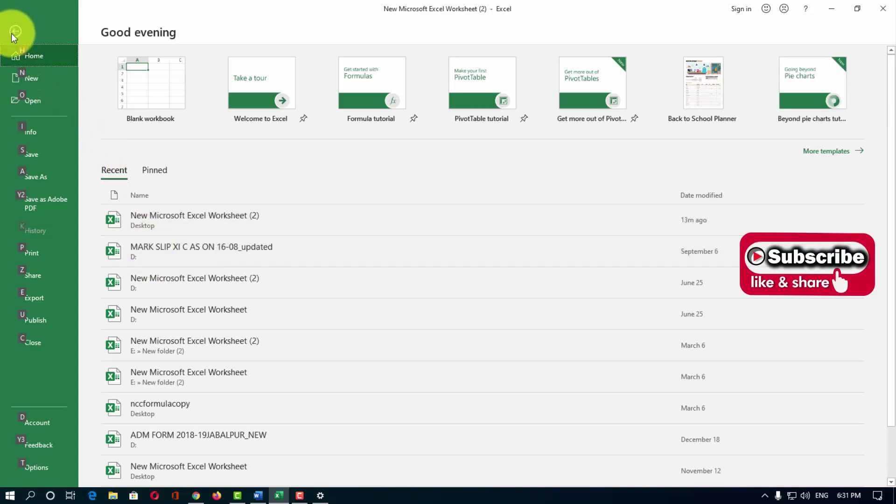
{"action": "left_click", "coordinate": [14, 32]}
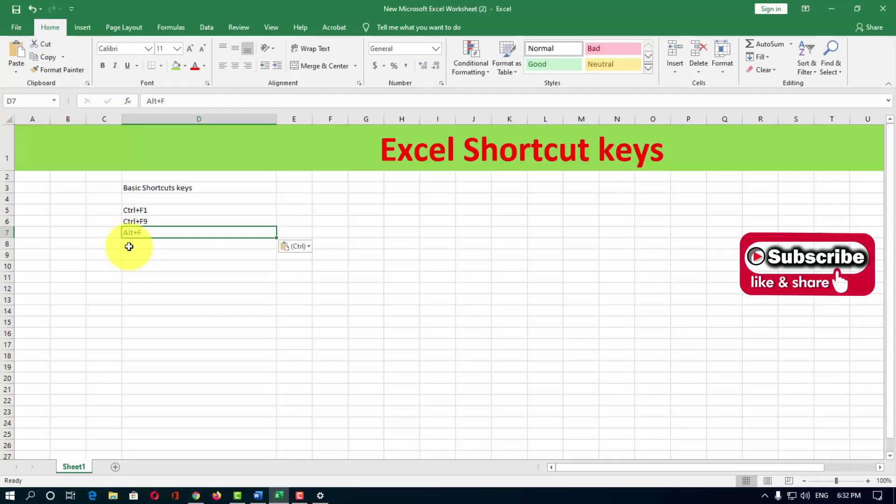
Step: Paste Ctrl+N into cell D8 below Alt+F
{"action": "left_click", "coordinate": [300, 498]}
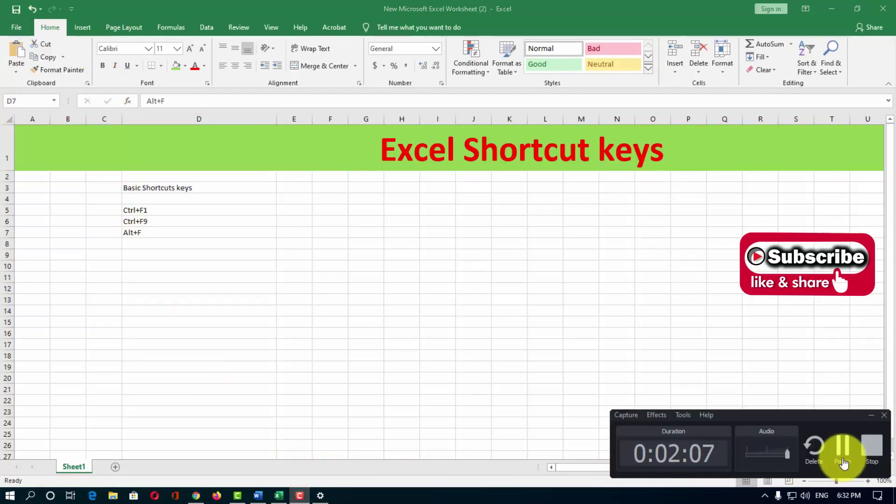
{"action": "left_click", "coordinate": [843, 447]}
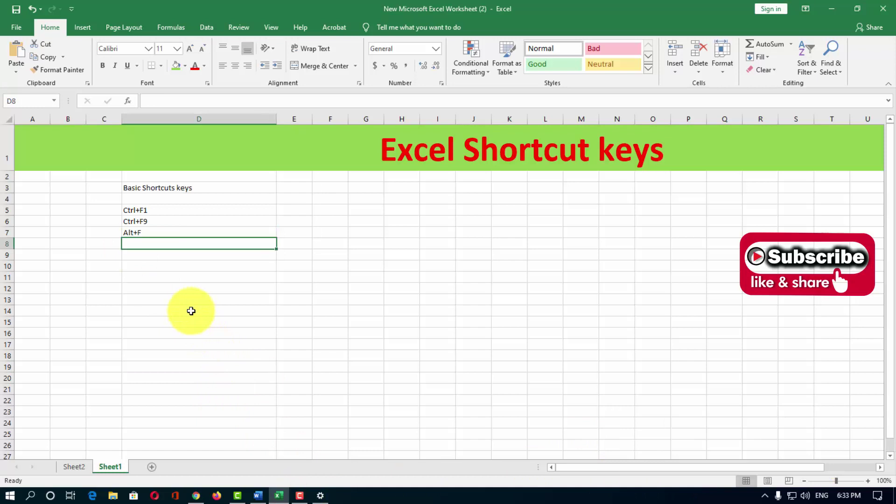
{"action": "right_click", "coordinate": [148, 247]}
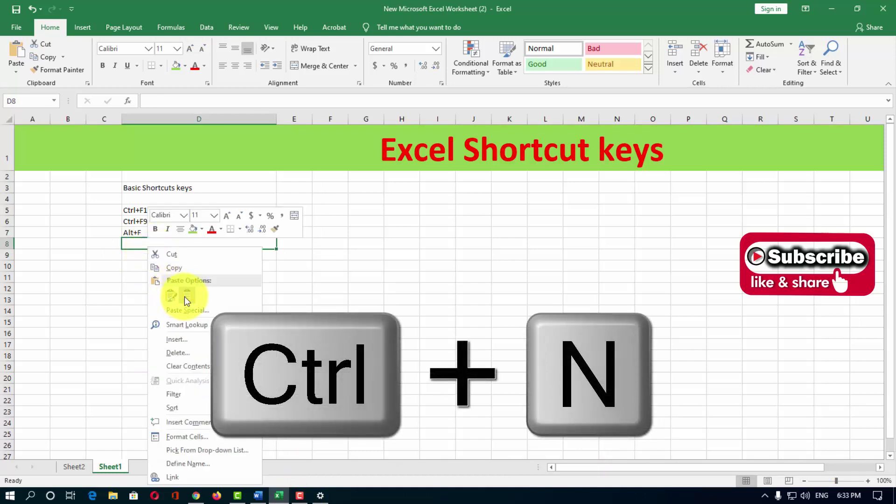
{"action": "left_click", "coordinate": [175, 283]}
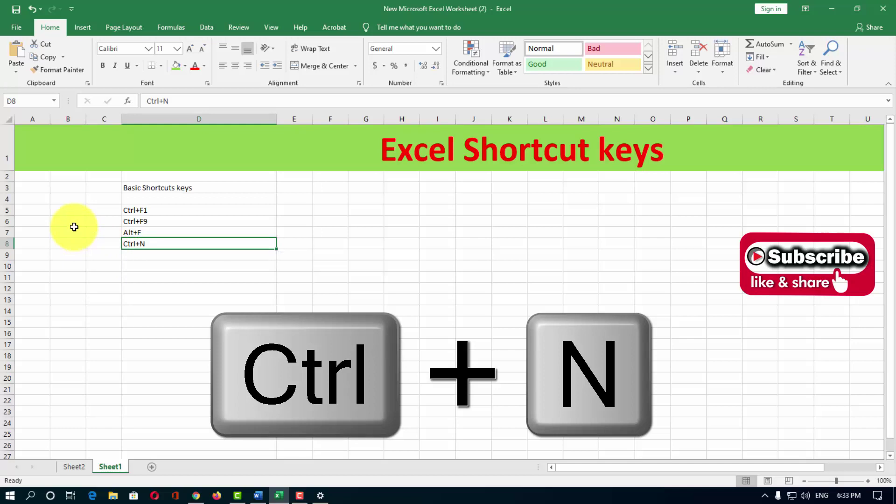
Step: Create a new Book1 workbook with Ctrl+N, then close it from the taskbar preview
{"action": "key", "text": "ctrl+n"}
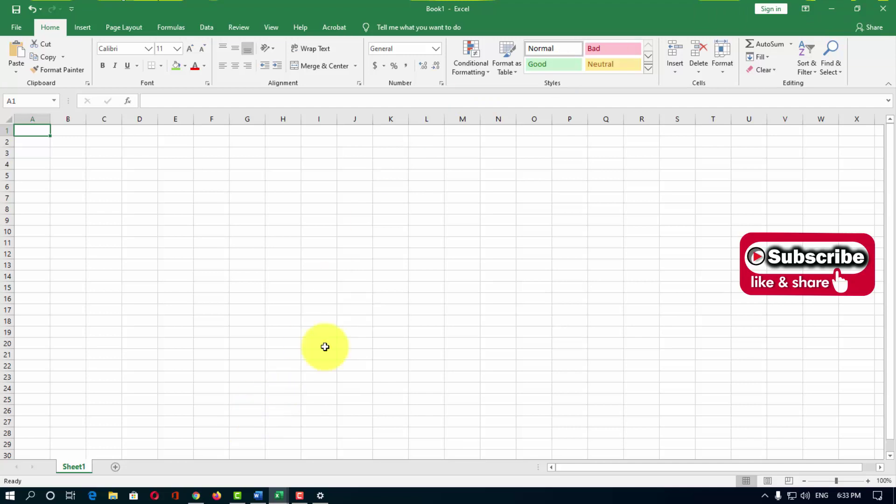
{"action": "left_click", "coordinate": [825, 13]}
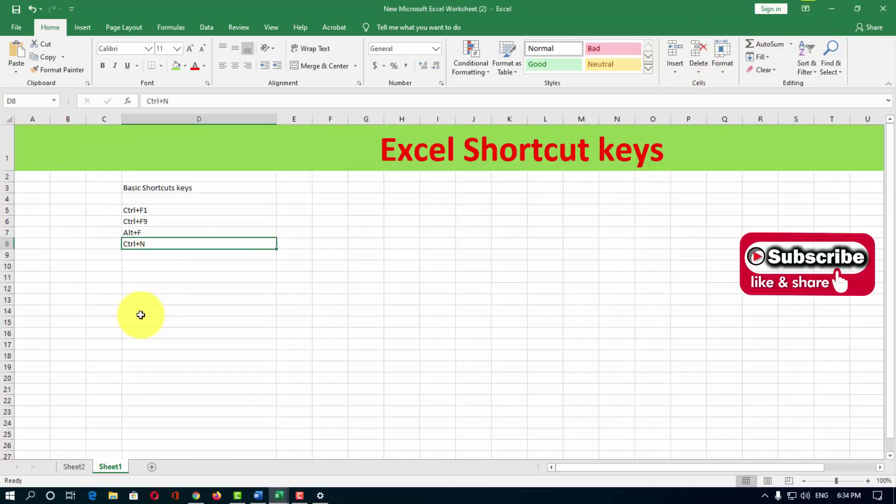
{"action": "left_click", "coordinate": [279, 497]}
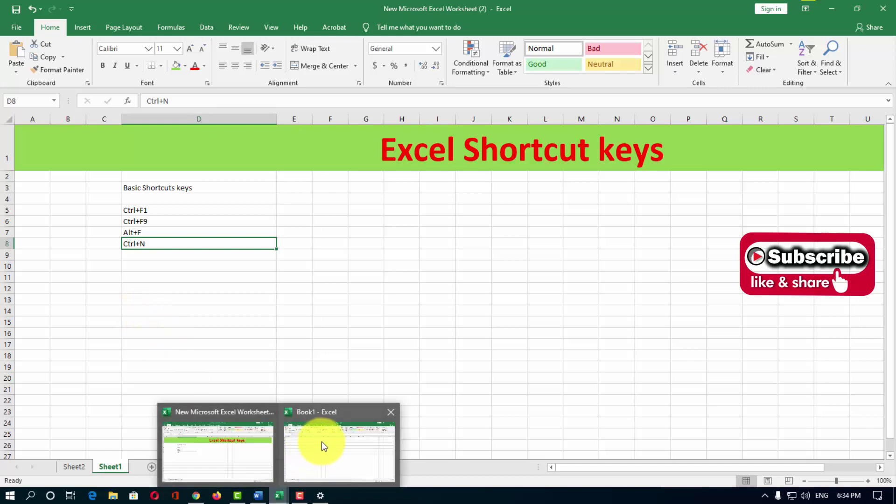
{"action": "left_click", "coordinate": [394, 411]}
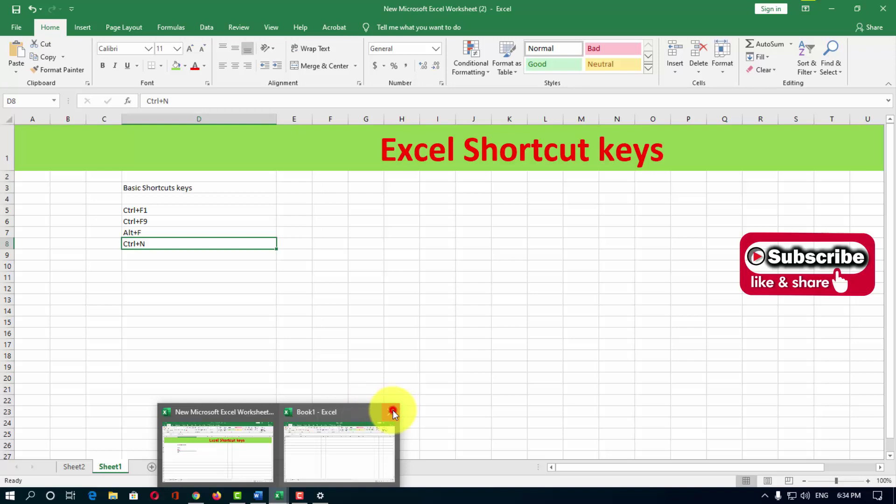
Step: Paste the copied OrderDate–Total sales table at F3 with Match Destination Formatting
{"action": "left_click", "coordinate": [143, 255]}
{"action": "mouse_move", "coordinate": [300, 495]}
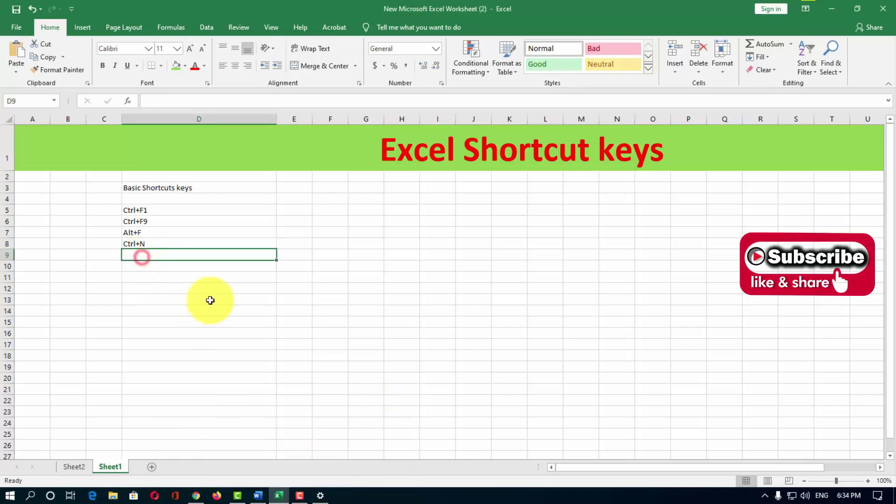
{"action": "left_click", "coordinate": [300, 497]}
{"action": "left_click", "coordinate": [139, 267]}
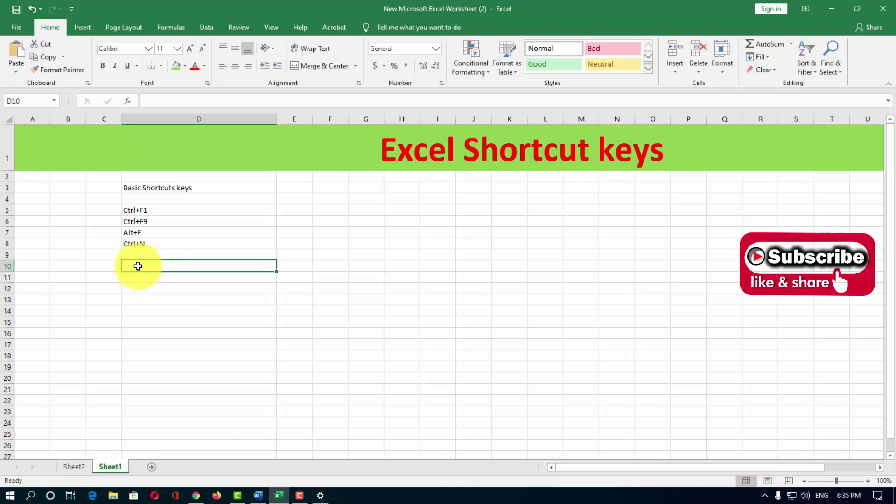
{"action": "left_click", "coordinate": [148, 276]}
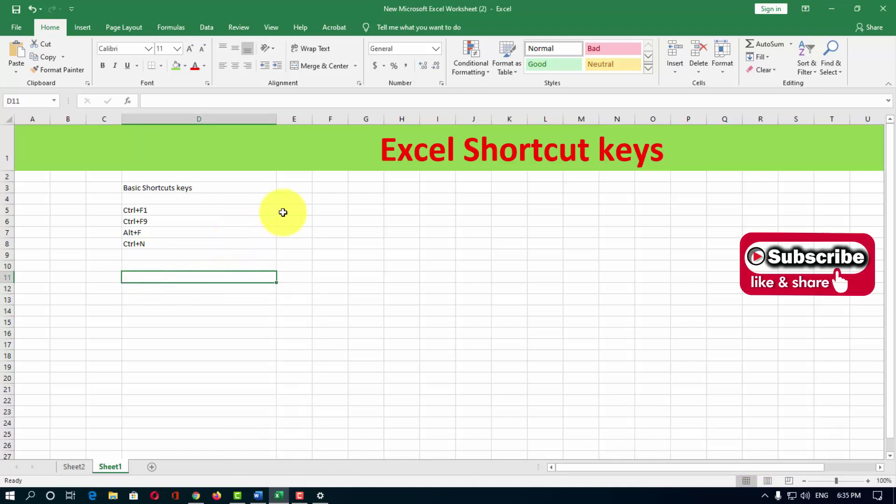
{"action": "left_click_drag", "start_coordinate": [298, 200], "coordinate": [411, 223]}
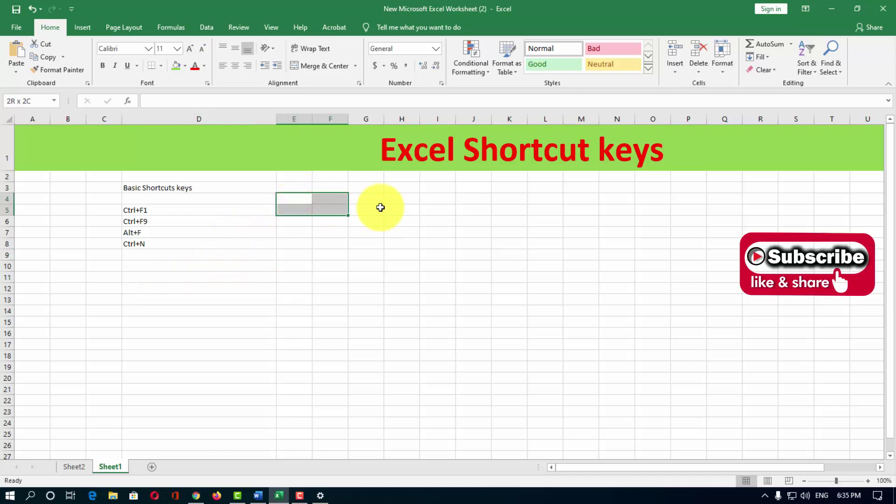
{"action": "left_click_drag", "start_coordinate": [419, 261], "coordinate": [434, 338]}
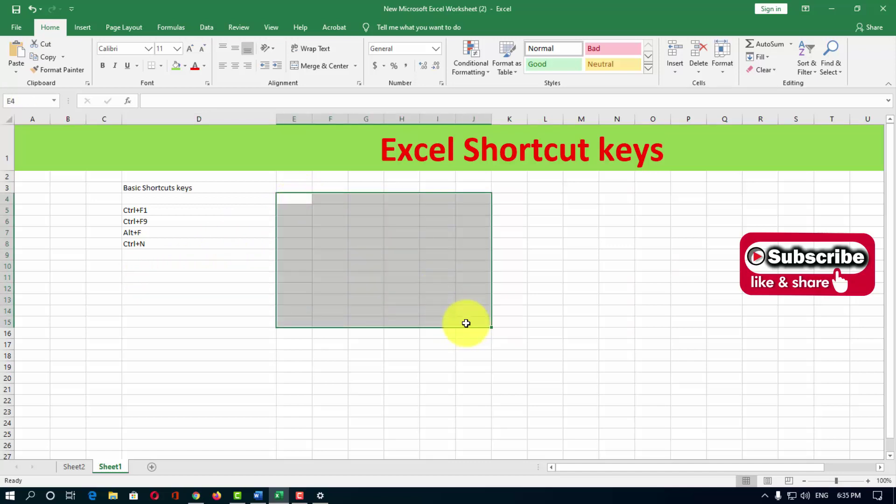
{"action": "left_click", "coordinate": [433, 339]}
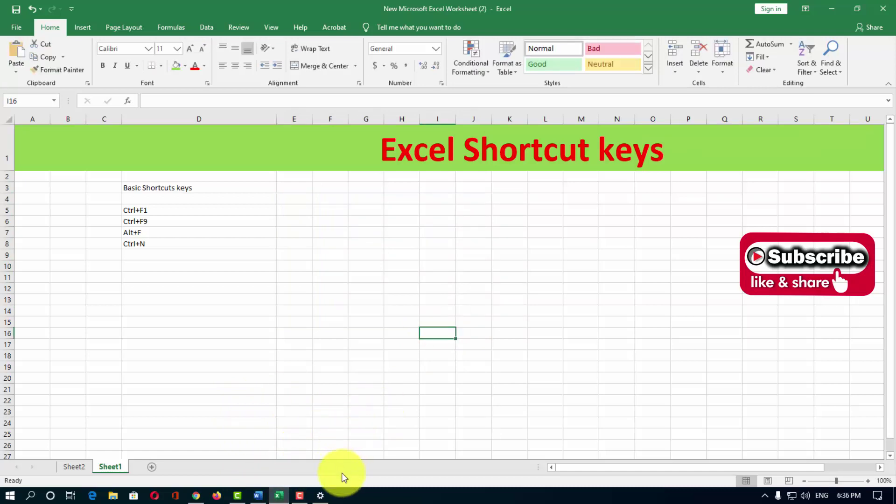
{"action": "left_click", "coordinate": [300, 496]}
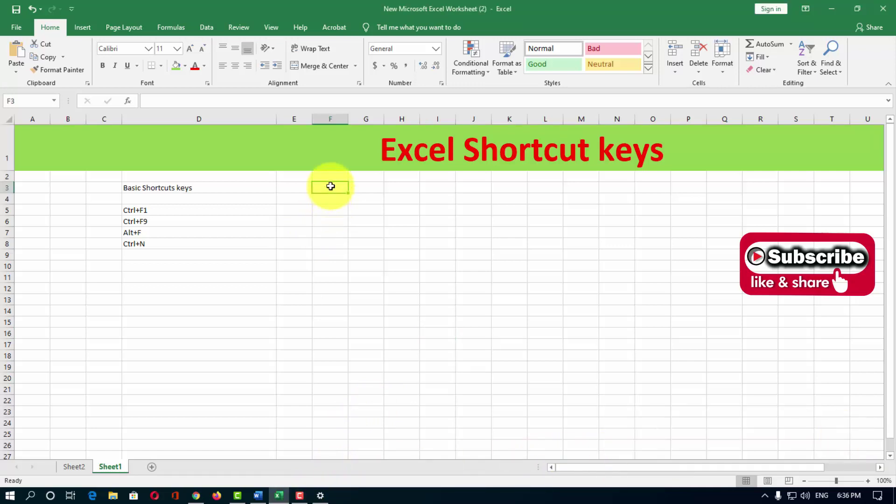
{"action": "right_click", "coordinate": [331, 187]}
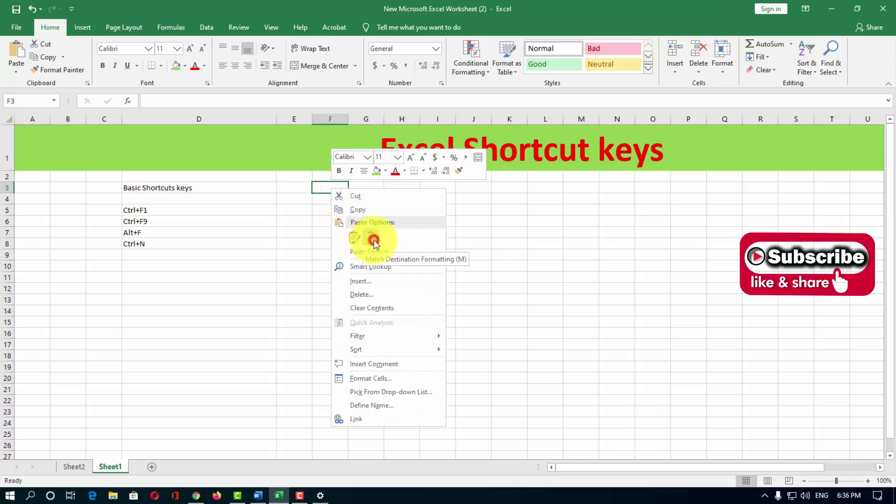
{"action": "left_click", "coordinate": [374, 242]}
{"action": "left_click", "coordinate": [337, 277]}
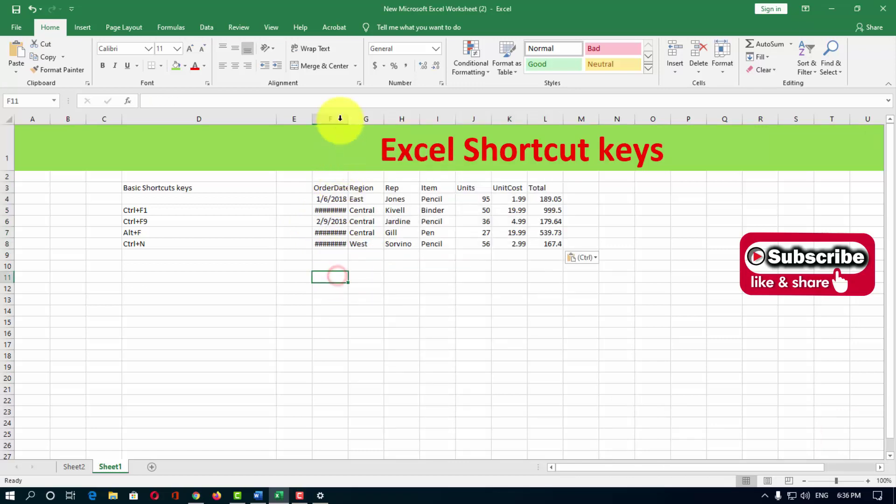
Step: Widen column F so the OrderDate values show in full
{"action": "left_click_drag", "start_coordinate": [349, 118], "coordinate": [361, 118]}
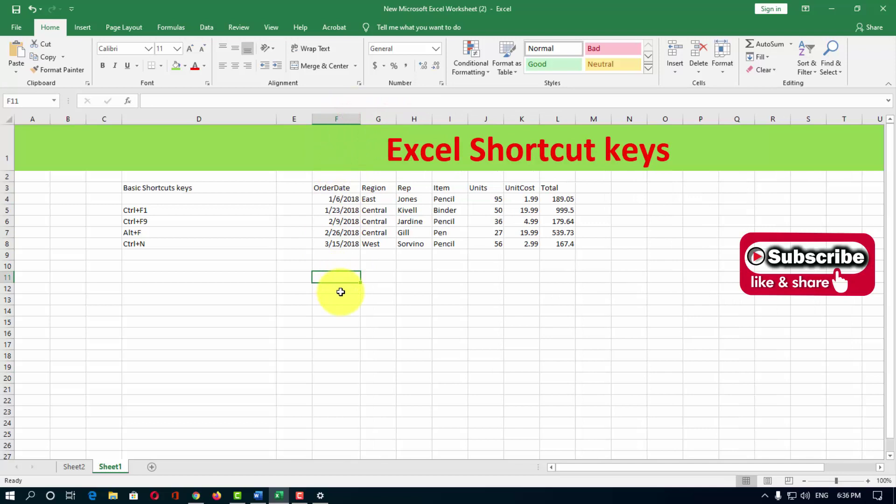
{"action": "left_click", "coordinate": [332, 263]}
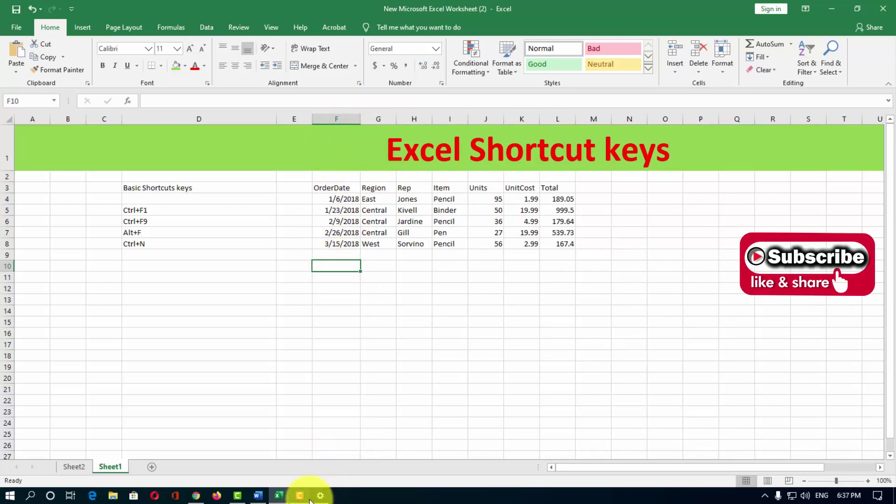
{"action": "left_click", "coordinate": [331, 333]}
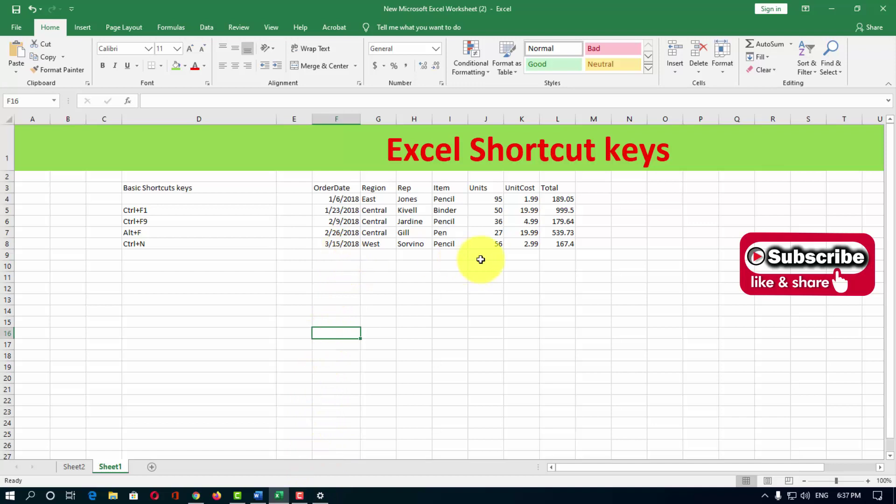
Step: Delete 1/6/2018 from F4, restore it with Ctrl+Z, and select the 'Ctrl+Z: Undo' entry
{"action": "left_click", "coordinate": [343, 199]}
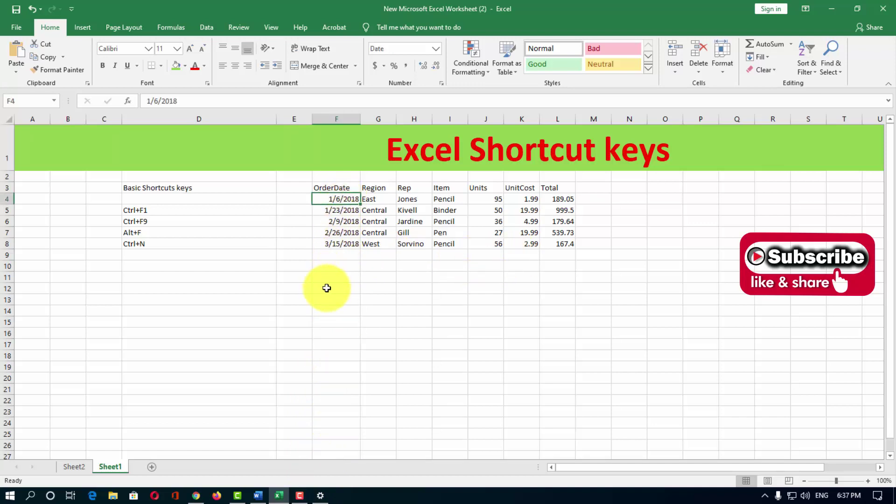
{"action": "key", "text": "Delete"}
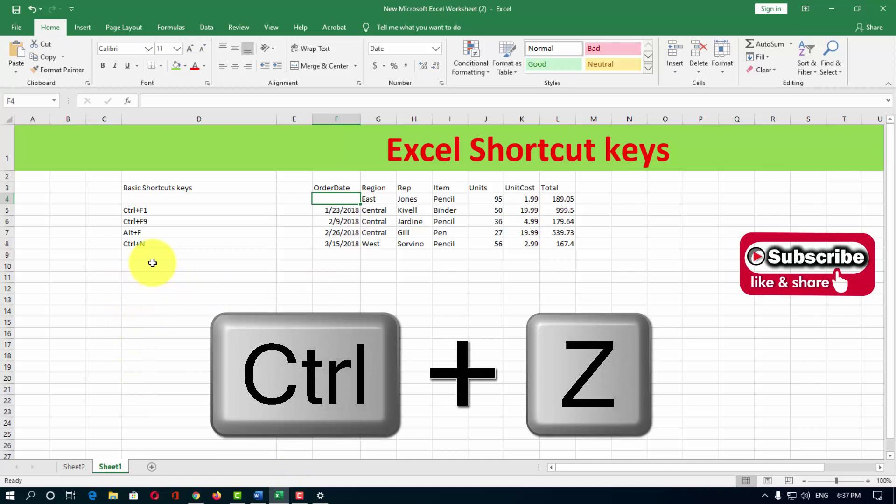
{"action": "left_click", "coordinate": [134, 252]}
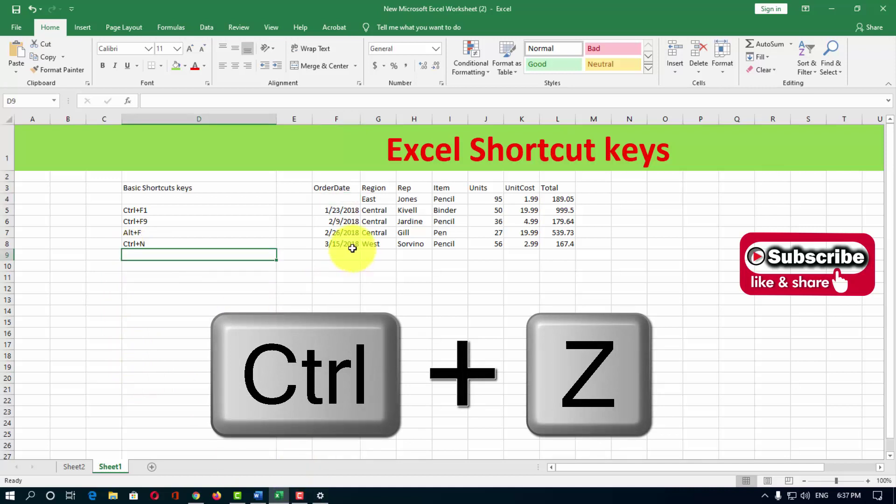
{"action": "key", "text": "ctrl+z"}
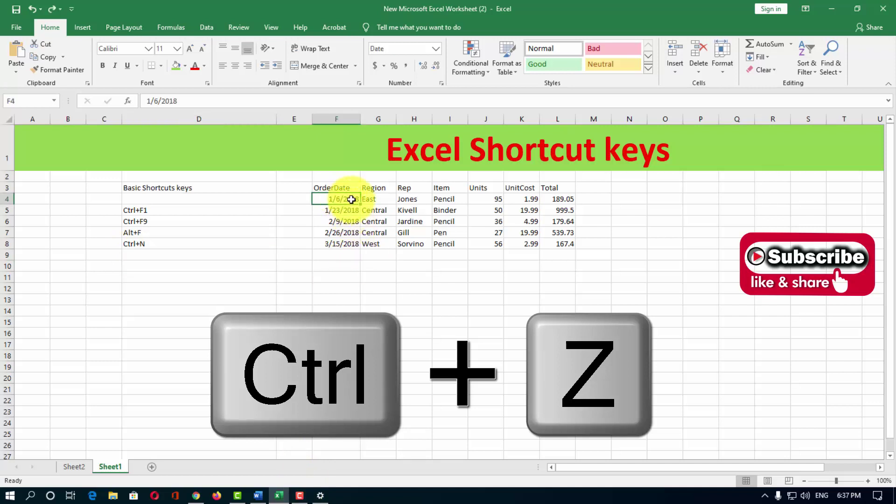
{"action": "left_click", "coordinate": [300, 495]}
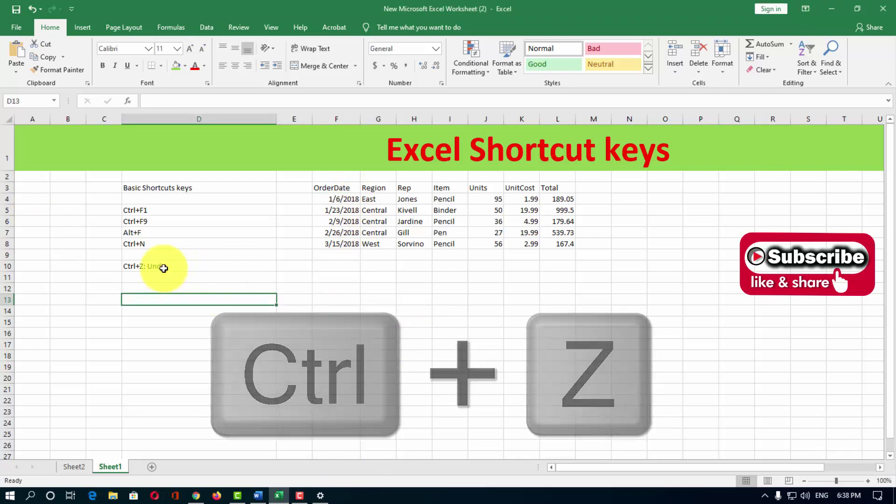
{"action": "left_click", "coordinate": [159, 269]}
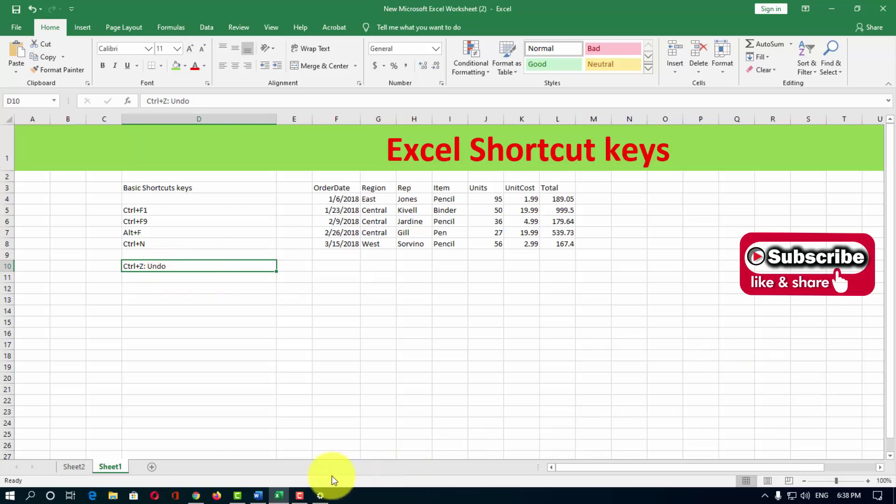
Step: Demonstrate Ctrl+Y redo alongside Ctrl+Z for the 'Ctrl+Y: Redo' entry
{"action": "key", "text": "ctrl+y"}
{"action": "left_click", "coordinate": [299, 497]}
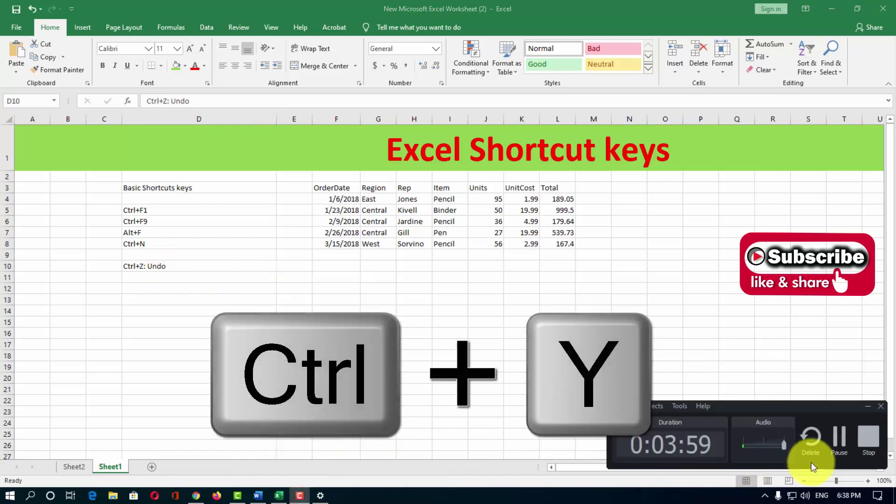
{"action": "left_click", "coordinate": [836, 439]}
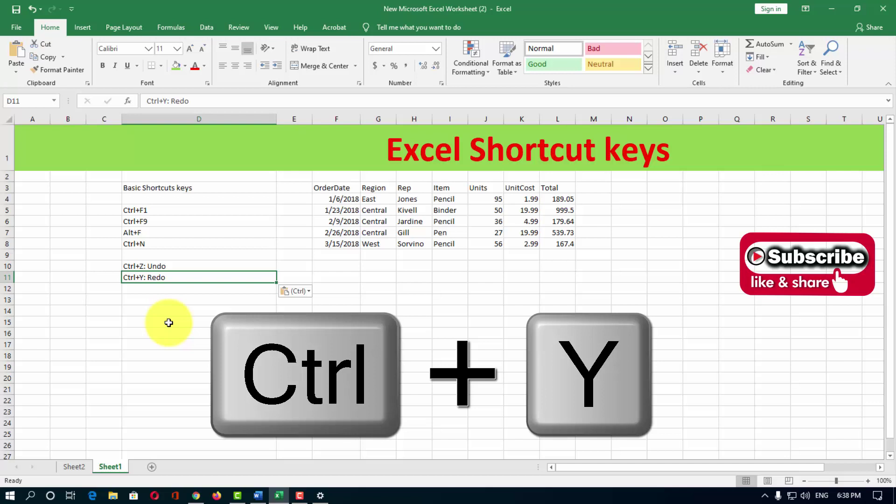
{"action": "key", "text": "ctrl+z"}
{"action": "key", "text": "ctrl+y"}
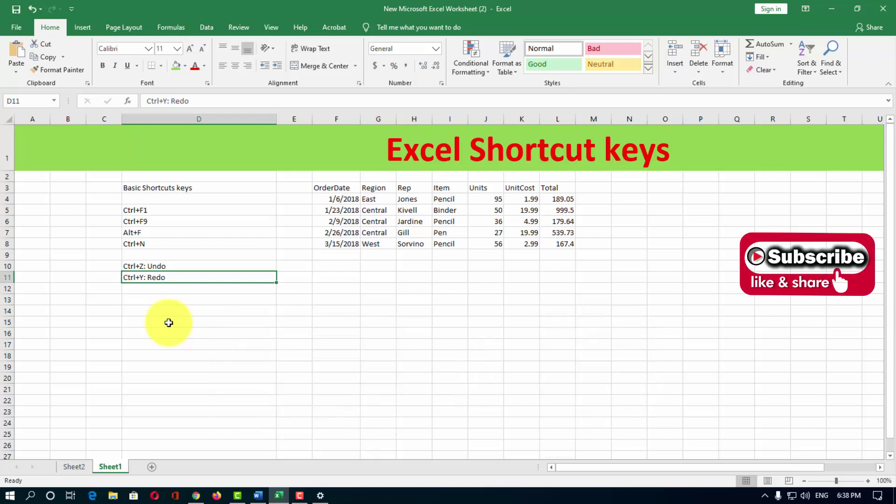
Step: Delete the 3/15/2018 date in F8, restore it, and select D12
{"action": "left_click", "coordinate": [335, 245]}
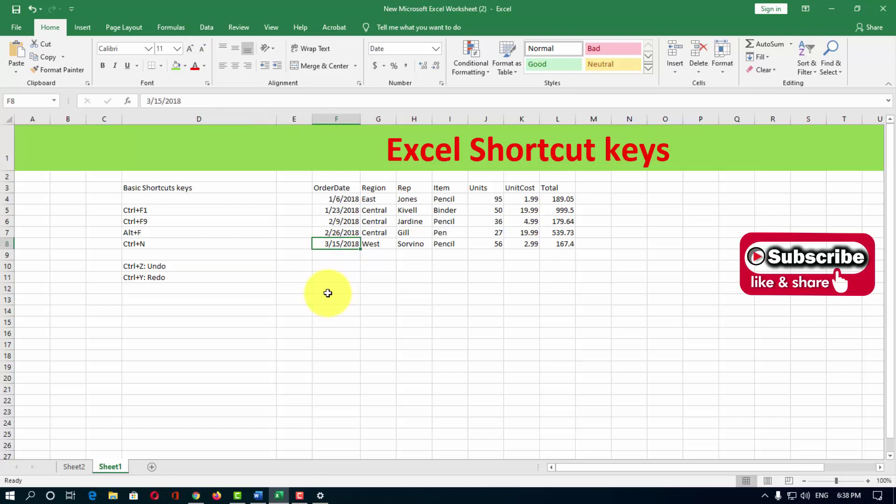
{"action": "key", "text": "Delete"}
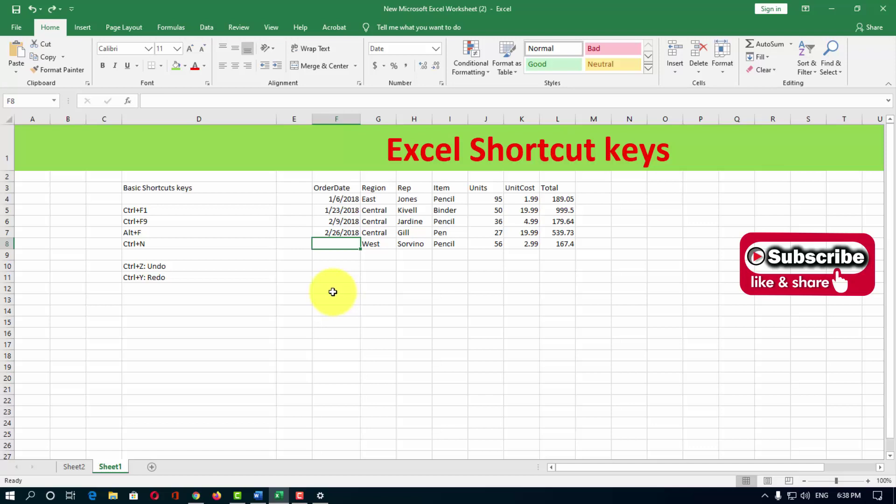
{"action": "key", "text": "ctrl+z"}
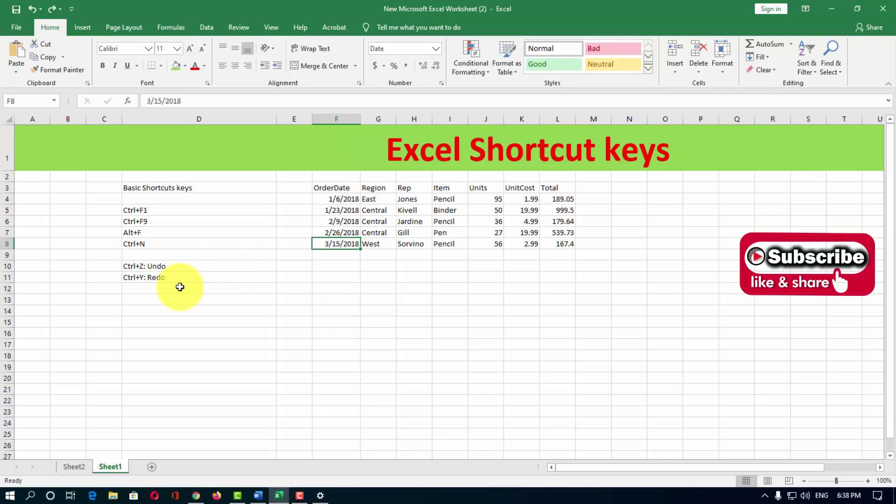
{"action": "left_click", "coordinate": [170, 287]}
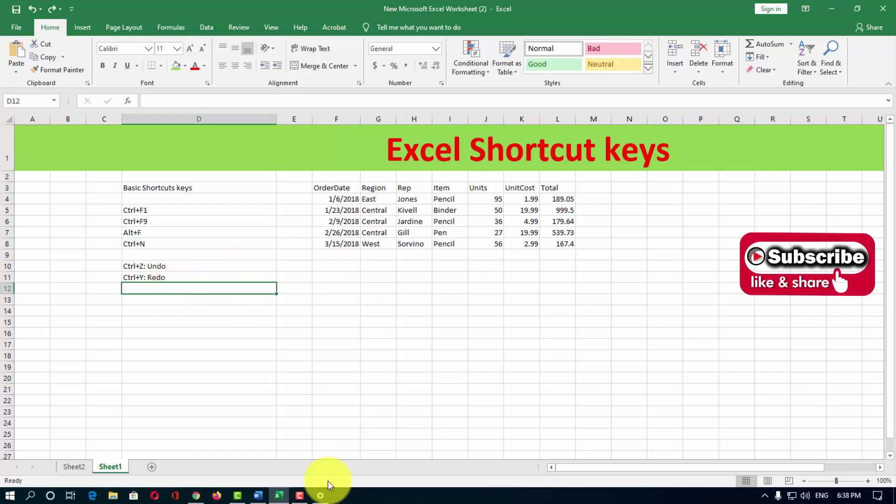
{"action": "left_click", "coordinate": [300, 496]}
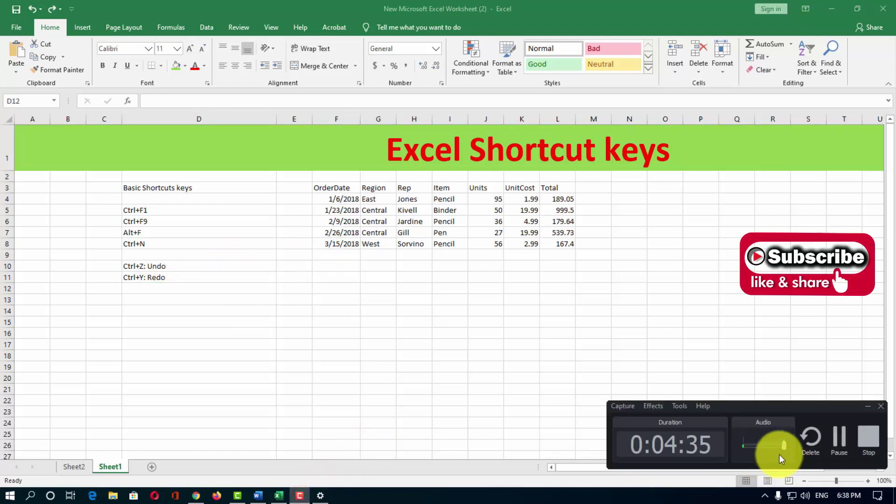
{"action": "left_click", "coordinate": [842, 437]}
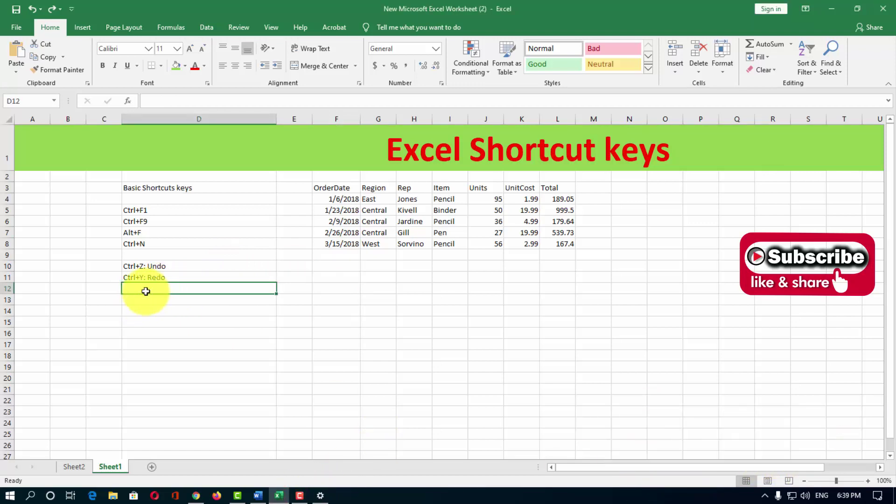
Step: Paste Ctrl+F into D12 and copy 'Gill' from cell H7
{"action": "right_click", "coordinate": [145, 289]}
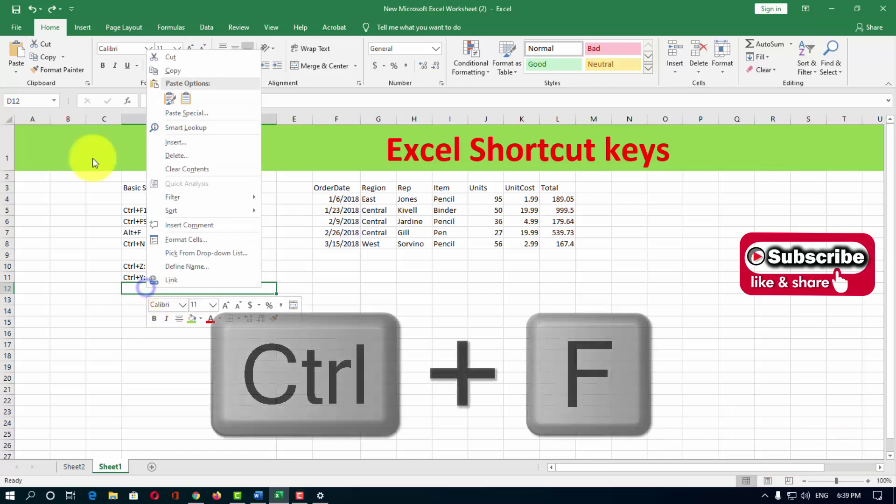
{"action": "left_click", "coordinate": [187, 102]}
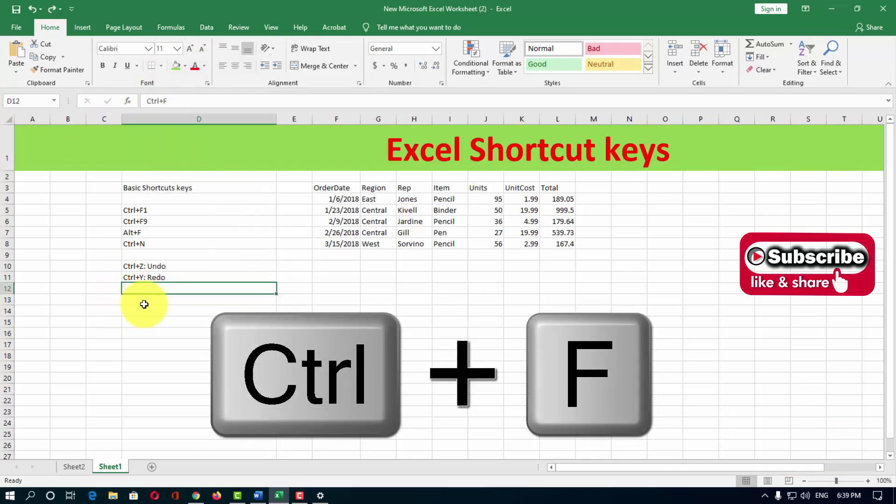
{"action": "left_click", "coordinate": [347, 229]}
{"action": "left_click", "coordinate": [406, 233]}
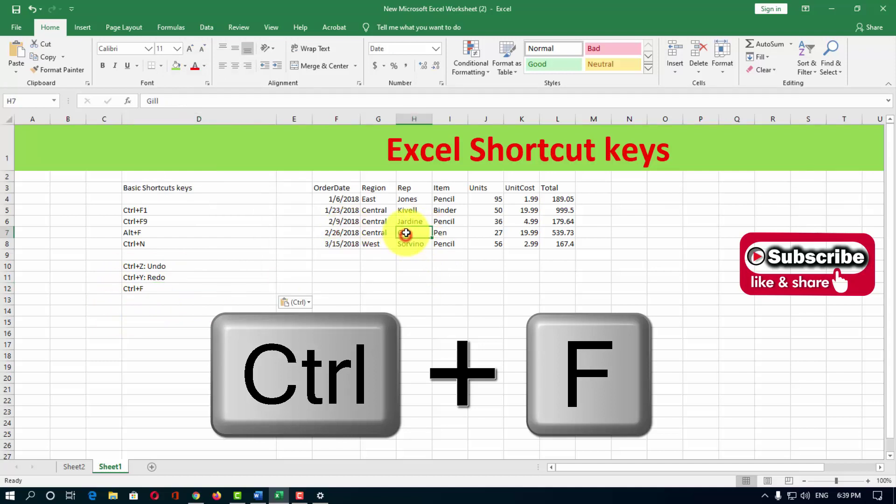
{"action": "right_click", "coordinate": [406, 233]}
{"action": "left_click", "coordinate": [427, 255]}
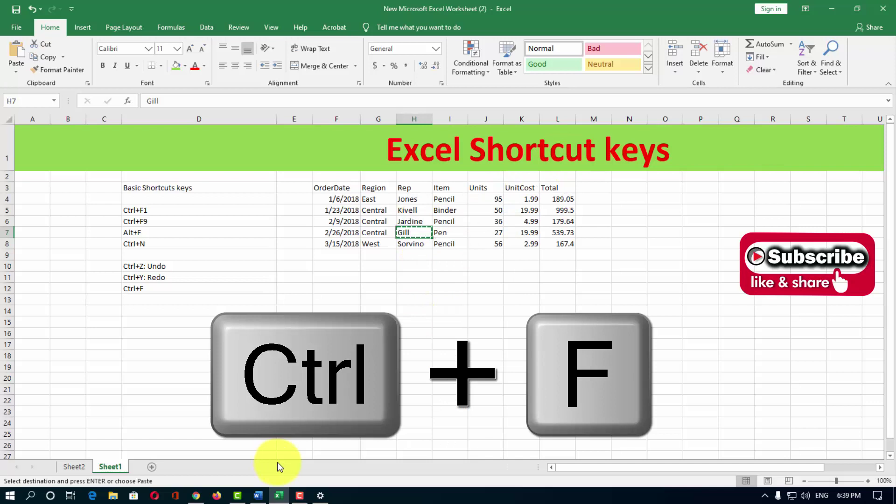
Step: Find all cells containing 'Gill' with Ctrl+F, view the Replace tab, then close the search
{"action": "key", "text": "ctrl+f"}
{"action": "type", "text": "Gill"}
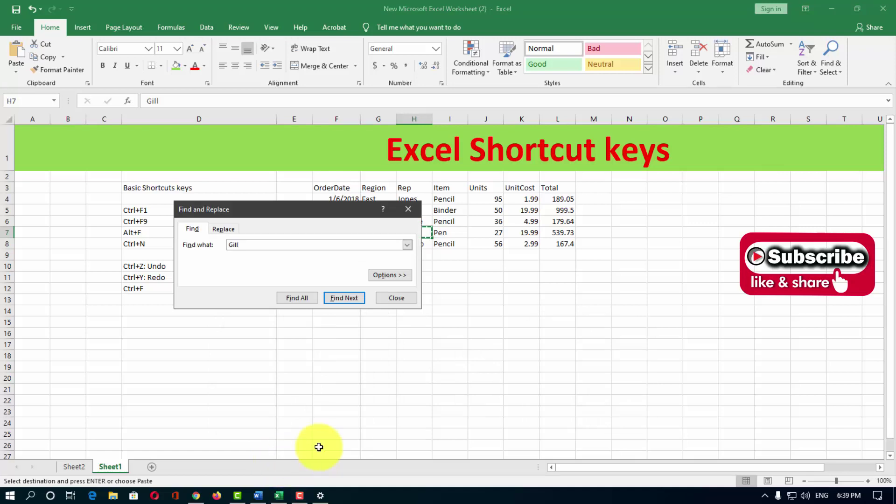
{"action": "left_click", "coordinate": [306, 300]}
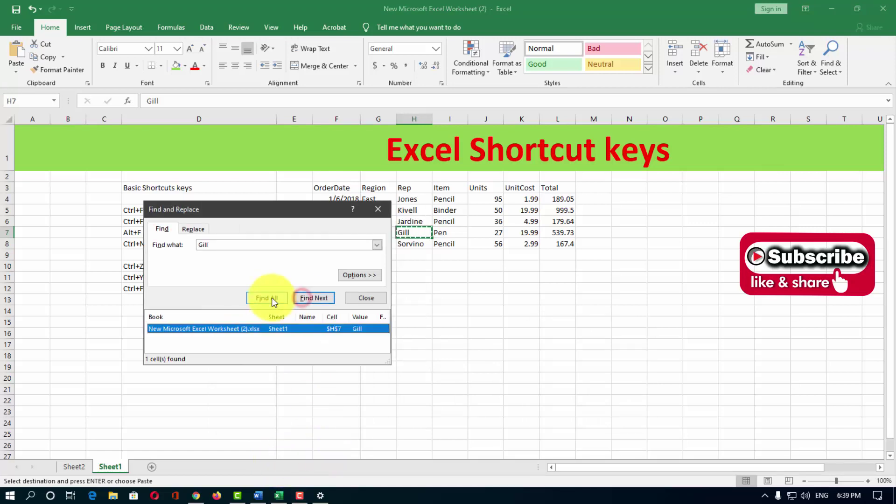
{"action": "left_click_drag", "start_coordinate": [330, 212], "coordinate": [199, 344]}
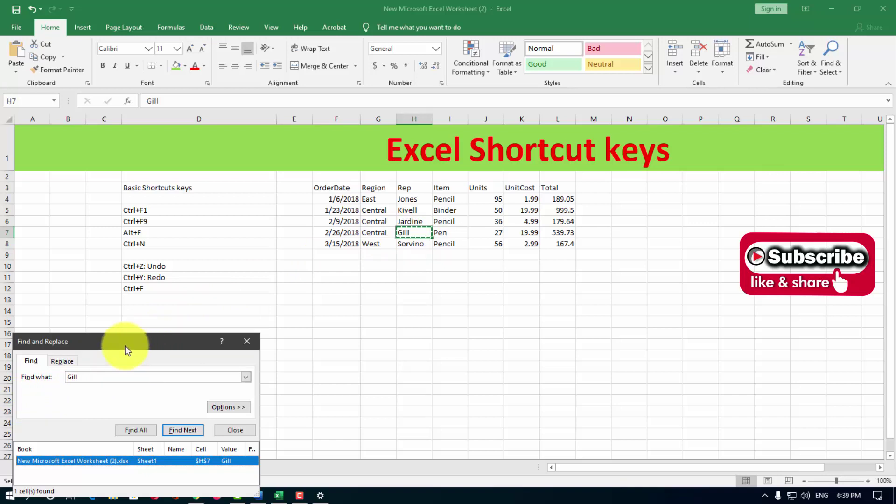
{"action": "left_click_drag", "start_coordinate": [125, 346], "coordinate": [249, 298]}
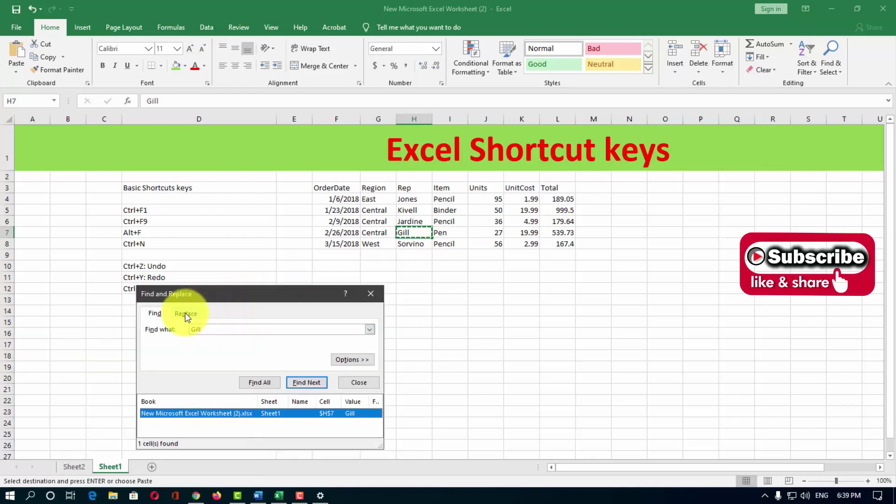
{"action": "left_click", "coordinate": [185, 312]}
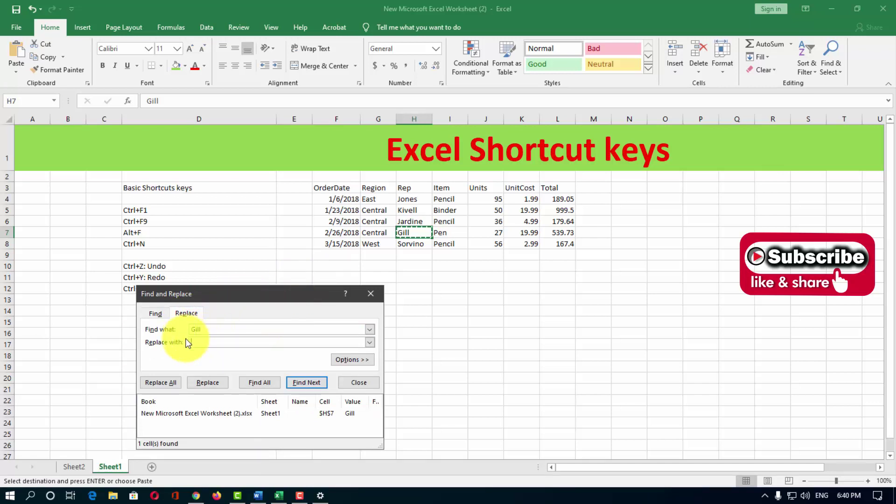
{"action": "left_click", "coordinate": [200, 343]}
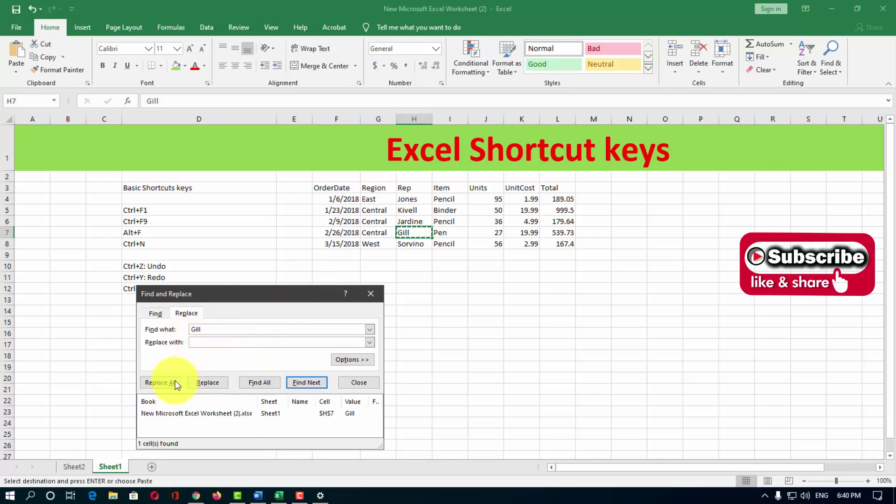
{"action": "left_click", "coordinate": [372, 294]}
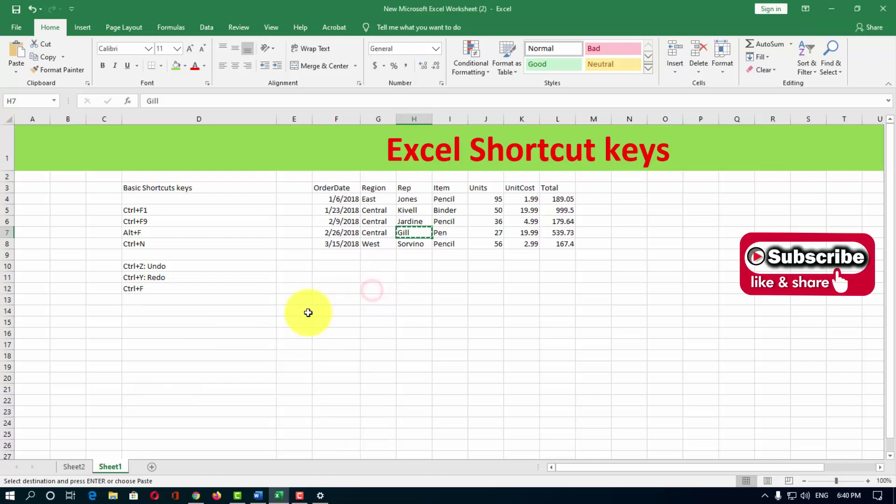
{"action": "left_click", "coordinate": [267, 321]}
{"action": "left_click", "coordinate": [300, 495]}
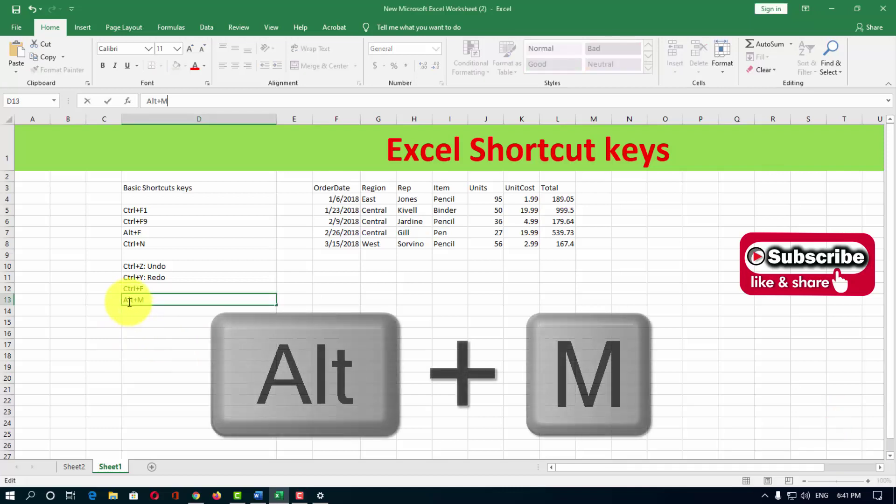
Step: Commit Alt+M in D13, then press Alt+M to show the Formulas key tips and dismiss them
{"action": "key", "text": "Return"}
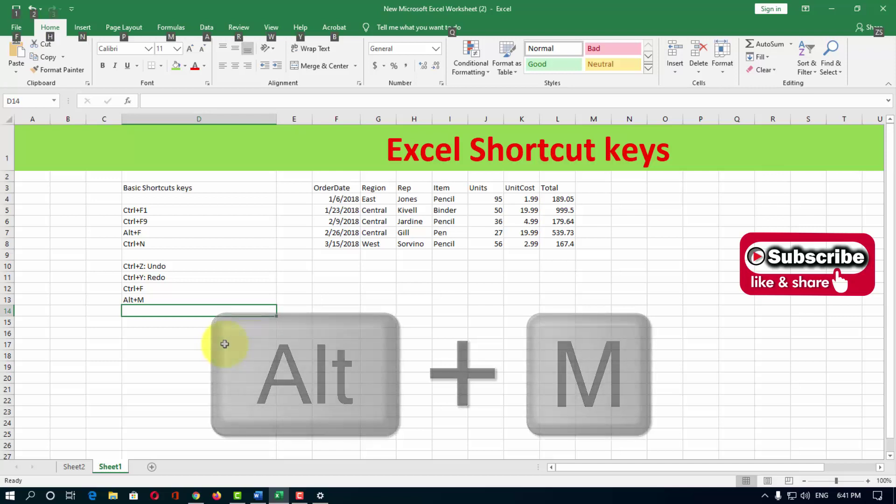
{"action": "key", "text": "alt+m"}
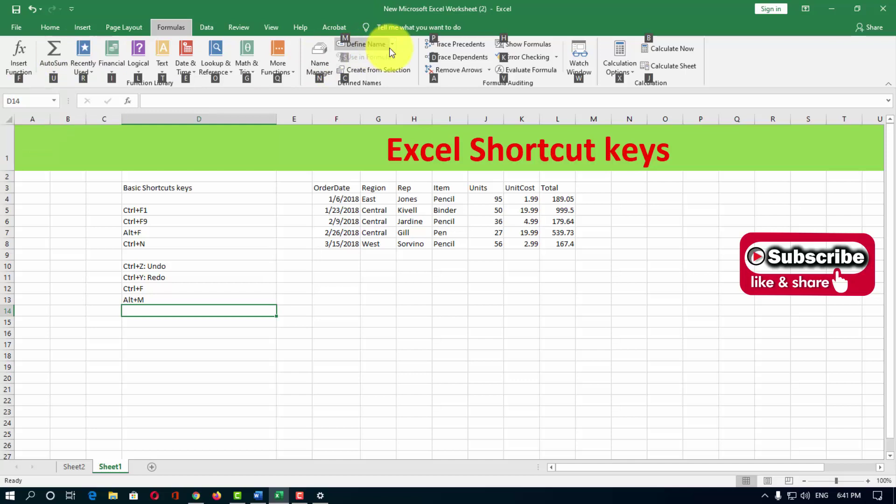
{"action": "left_click", "coordinate": [279, 344]}
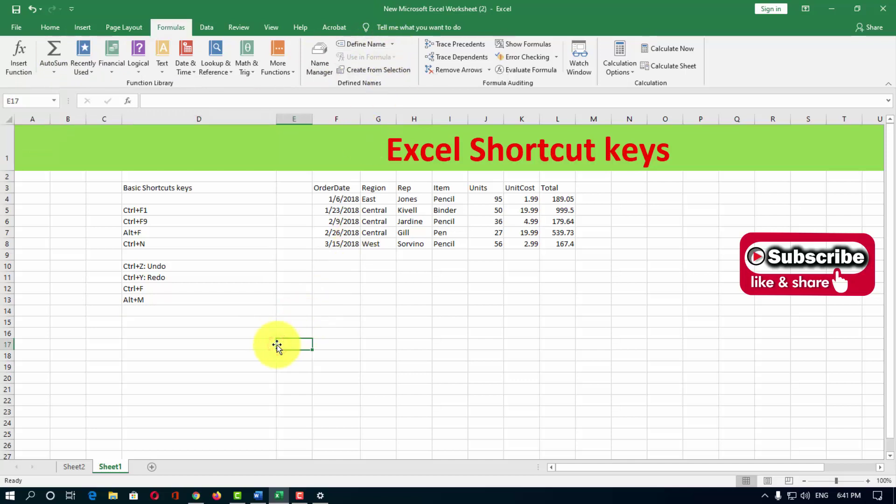
{"action": "left_click", "coordinate": [300, 496]}
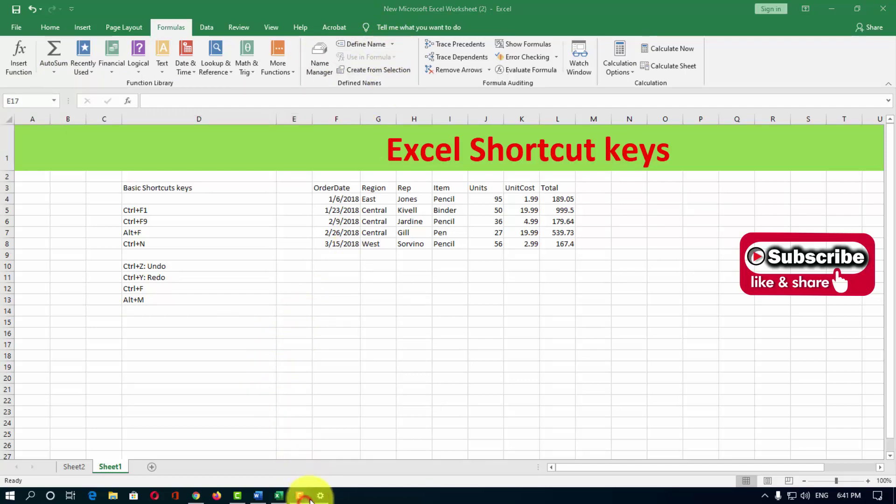
{"action": "left_click", "coordinate": [300, 495]}
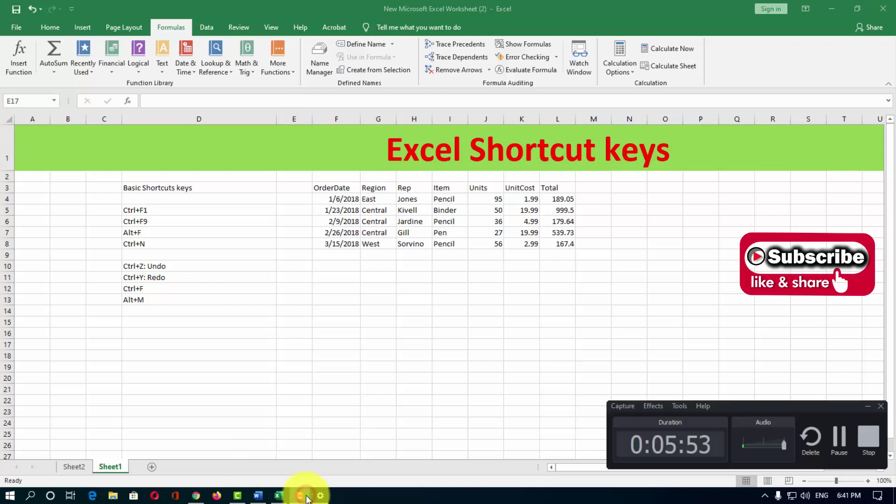
{"action": "left_click", "coordinate": [840, 444]}
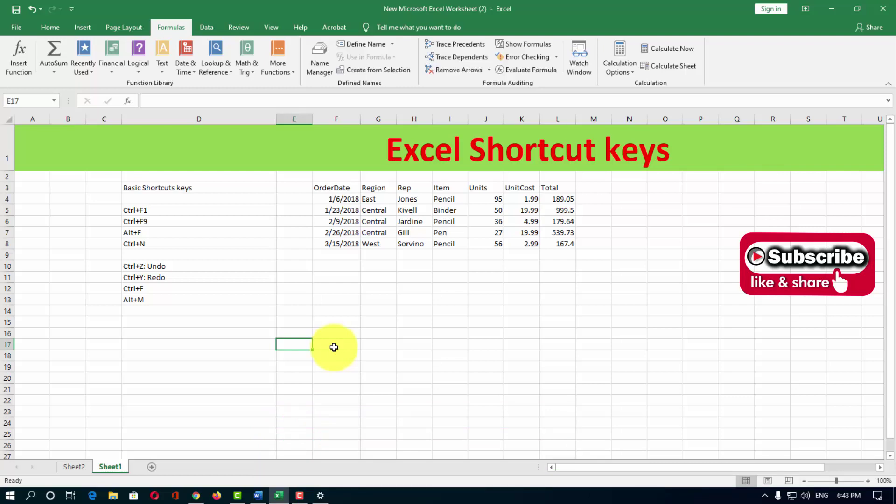
{"action": "left_click", "coordinate": [300, 496]}
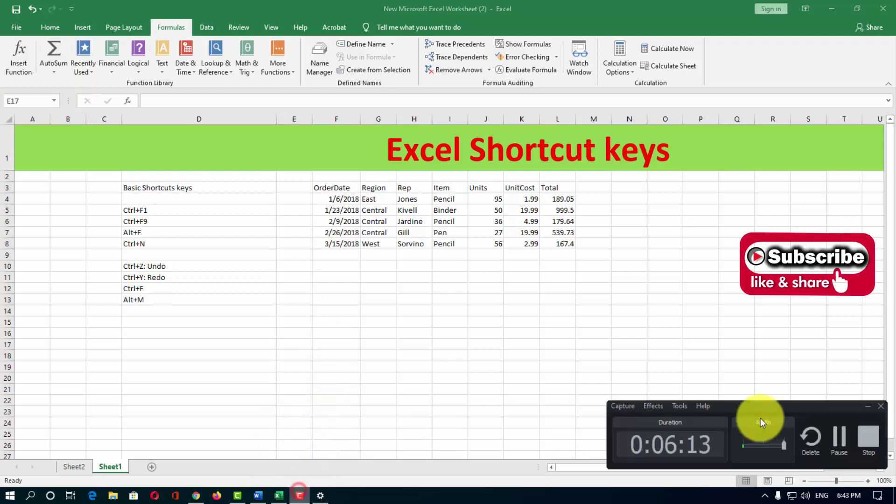